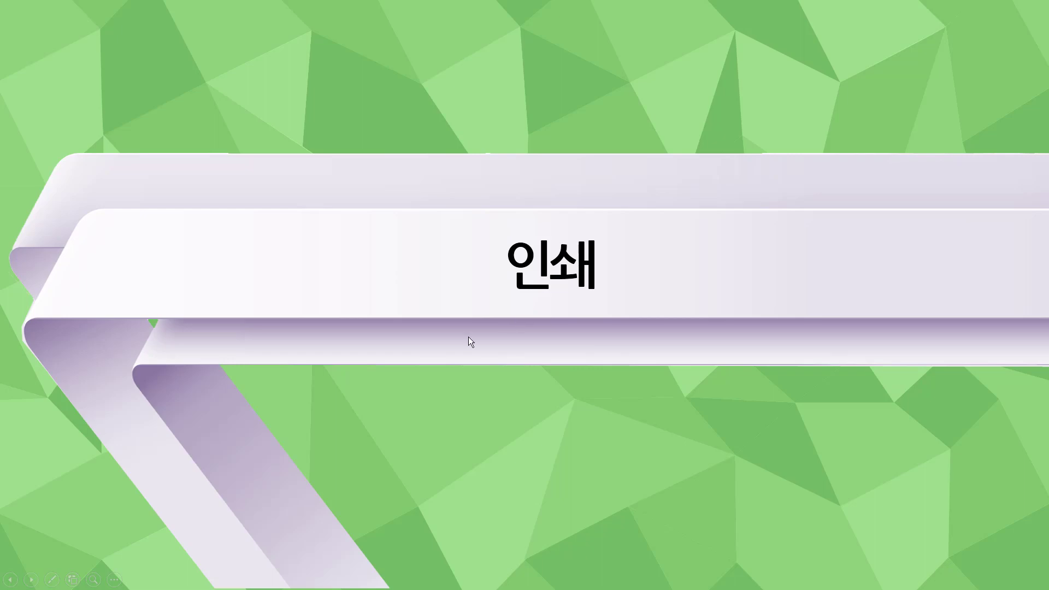
click(415, 334)
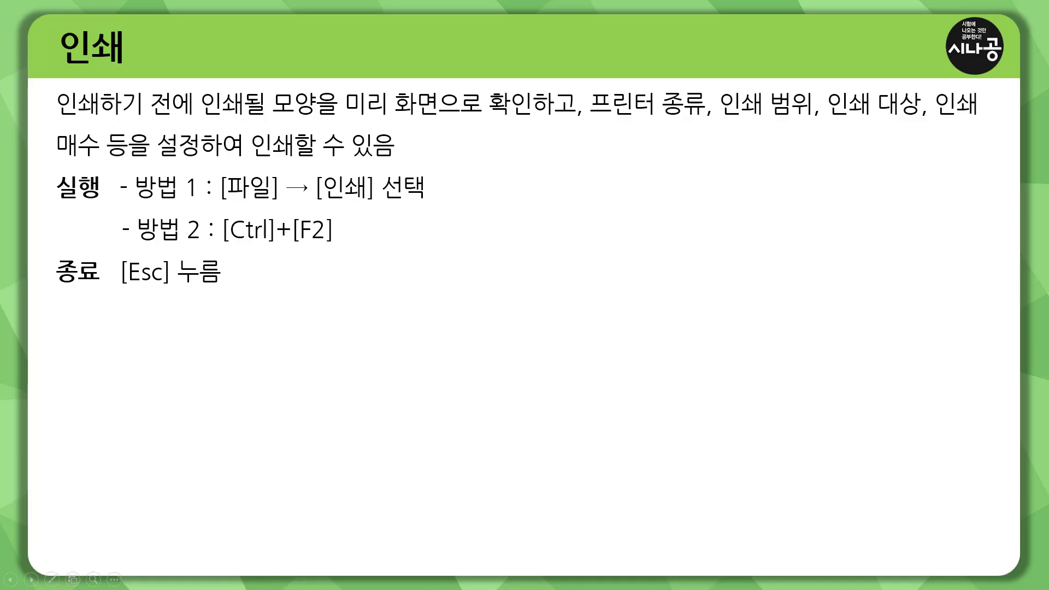
key(ctrl+p)
drag(138, 122, 146, 120)
drag(60, 117, 243, 108)
mouse_move(439, 119)
mouse_down()
mouse_move(498, 93)
mouse_move(553, 116)
mouse_up()
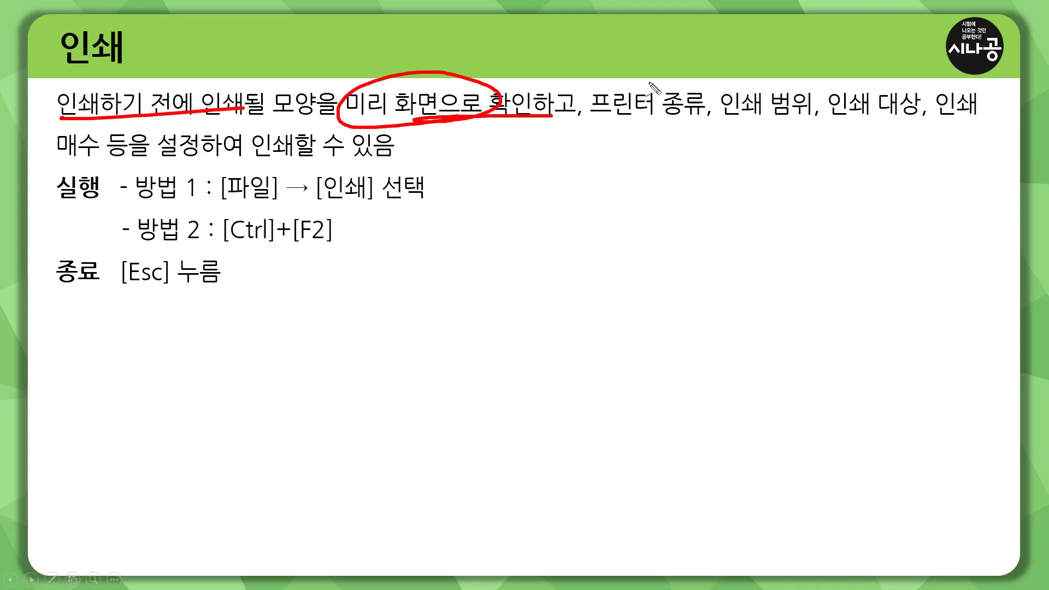
drag(649, 72, 696, 52)
drag(764, 69, 803, 56)
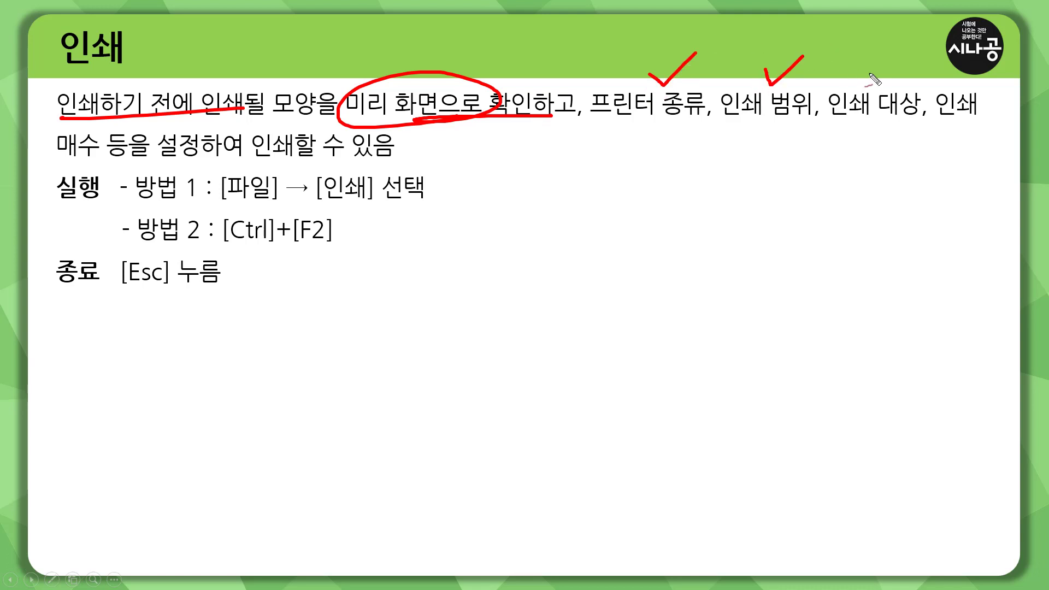
mouse_move(868, 71)
mouse_down()
mouse_move(900, 62)
mouse_move(969, 73)
mouse_up()
mouse_move(241, 165)
mouse_down()
mouse_move(317, 162)
mouse_move(236, 171)
mouse_up()
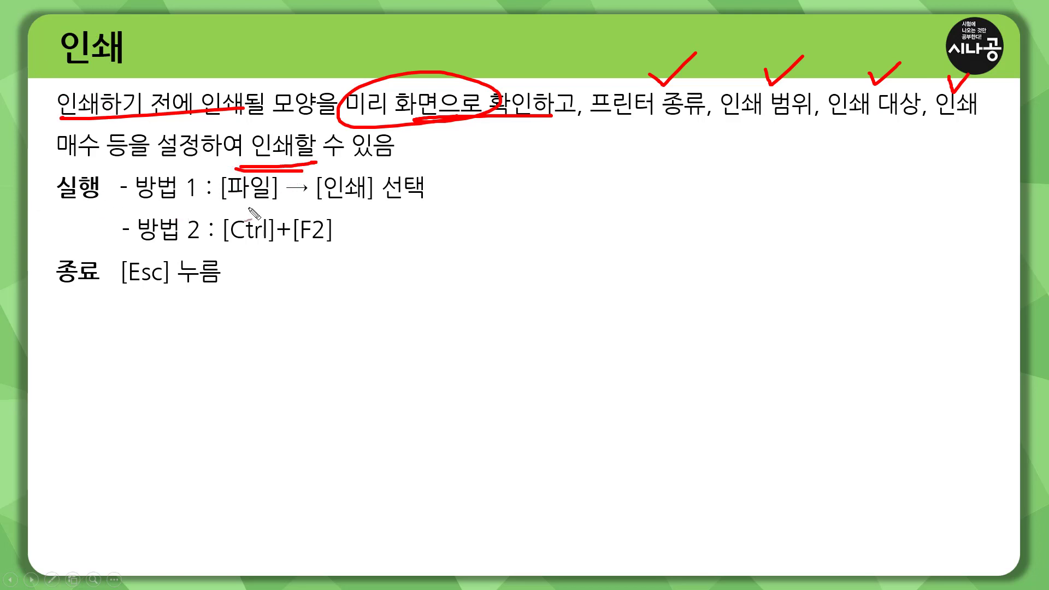
drag(221, 207, 389, 203)
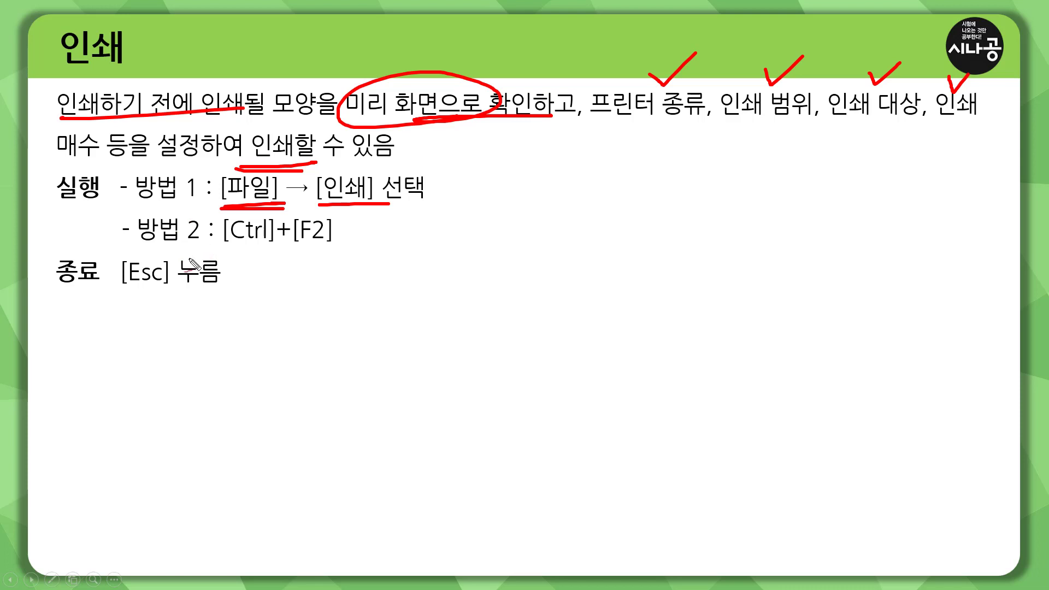
drag(119, 296, 229, 300)
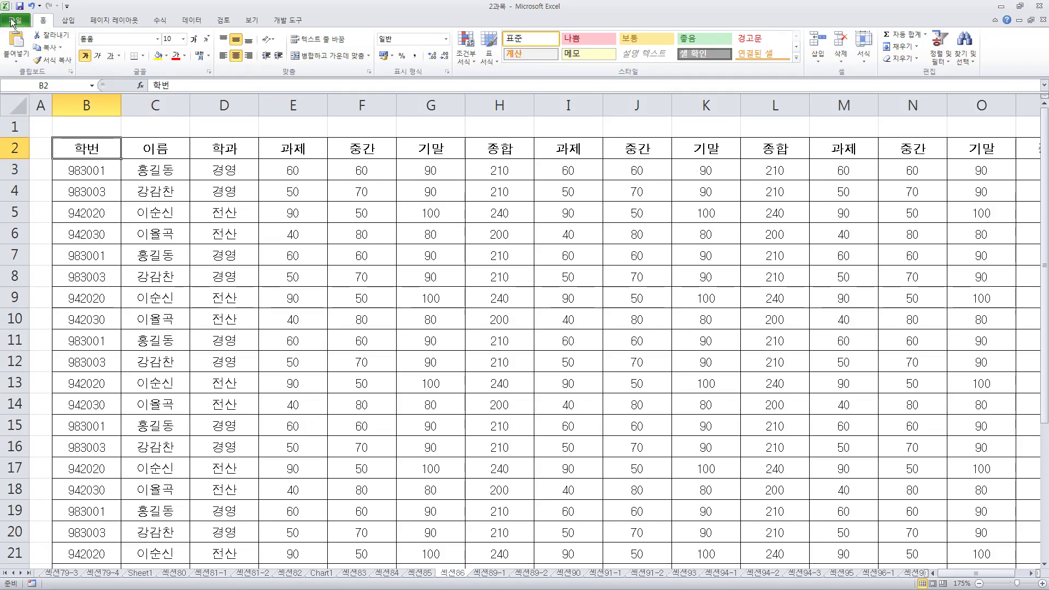
- Open the print settings and print preview for the current worksheet
click(13, 23)
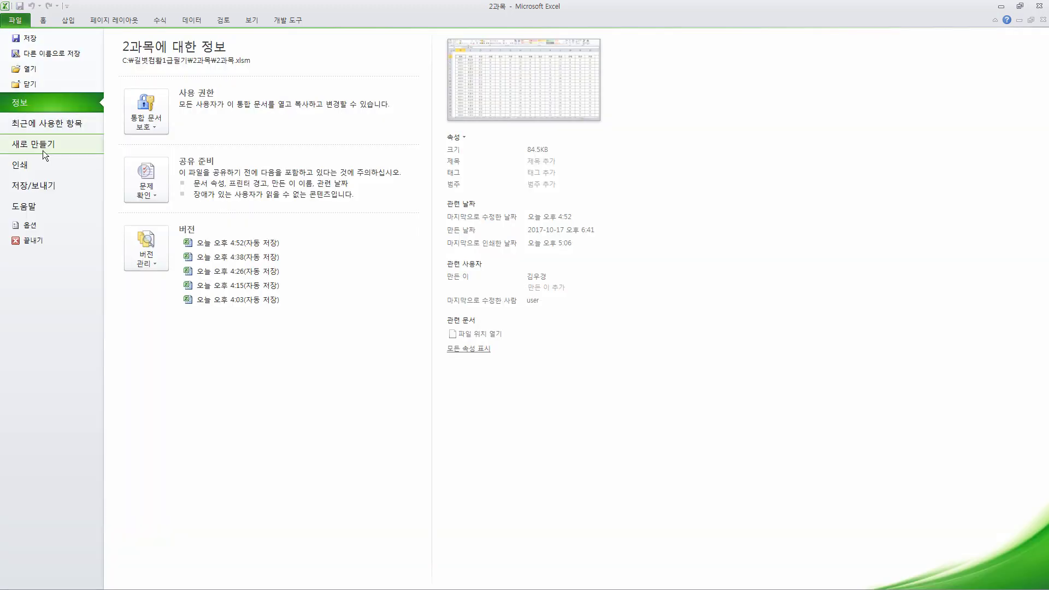
drag(26, 165, 54, 176)
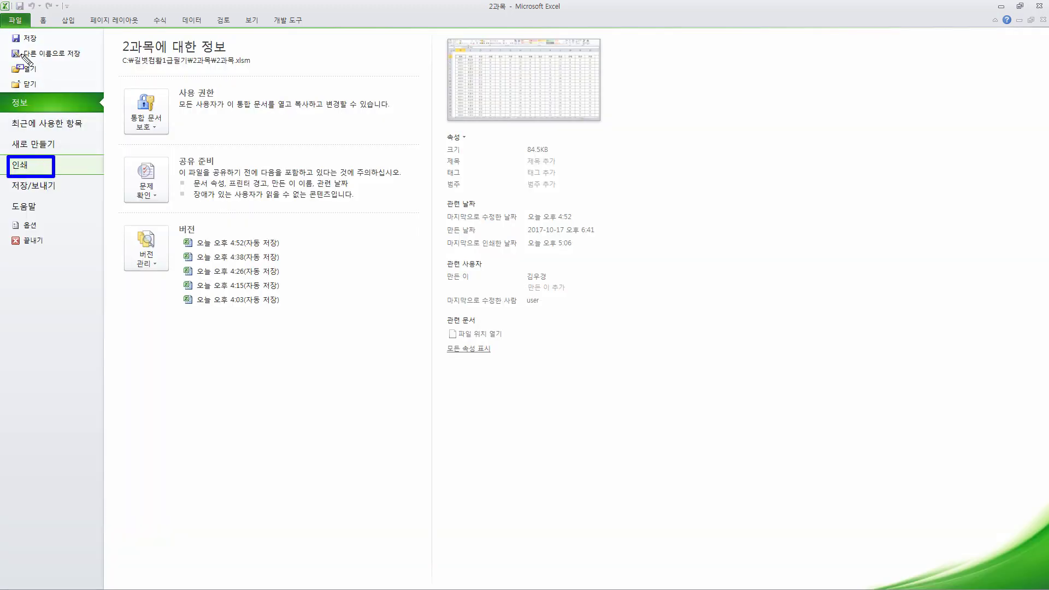
drag(2, 8, 28, 31)
key(Escape)
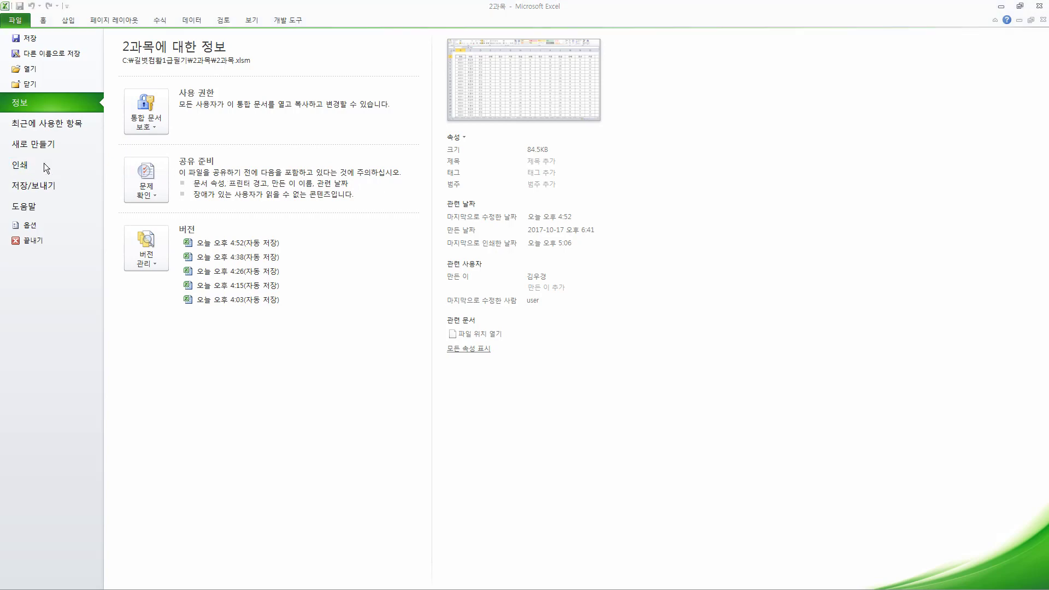
key(alt)
key(p)
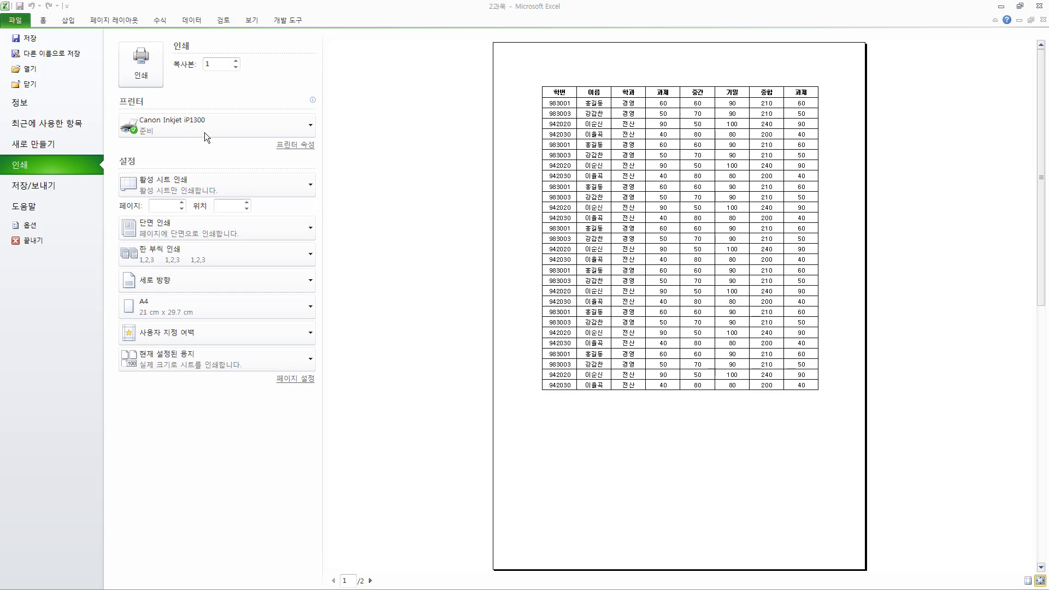
mouse_move(110, 37)
mouse_down()
mouse_move(154, 93)
mouse_move(170, 94)
mouse_move(149, 70)
mouse_up()
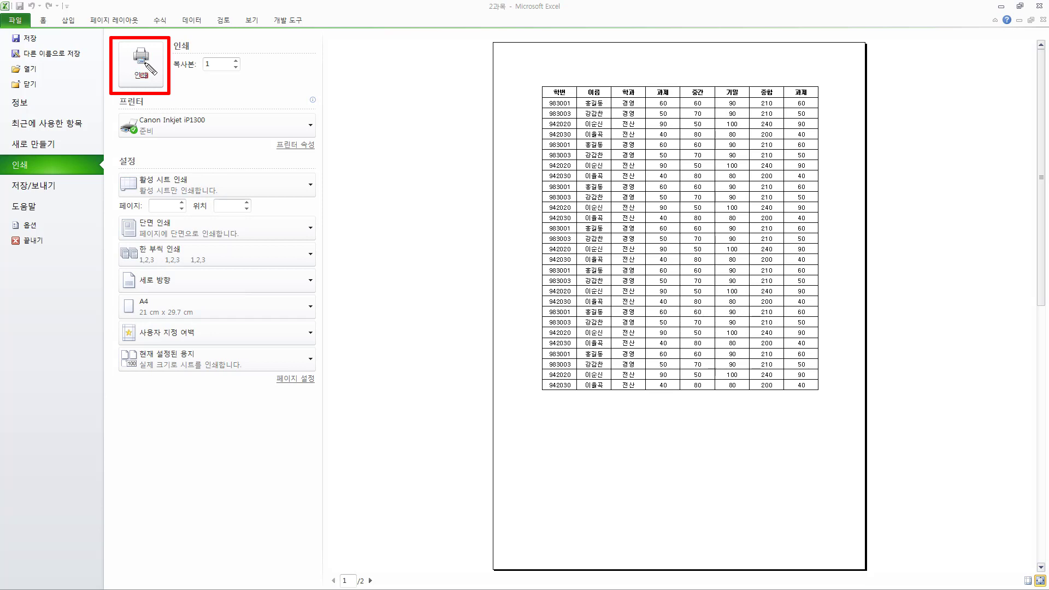
click(151, 69)
mouse_move(173, 53)
mouse_down()
mouse_move(182, 89)
mouse_move(253, 88)
mouse_move(247, 77)
mouse_up()
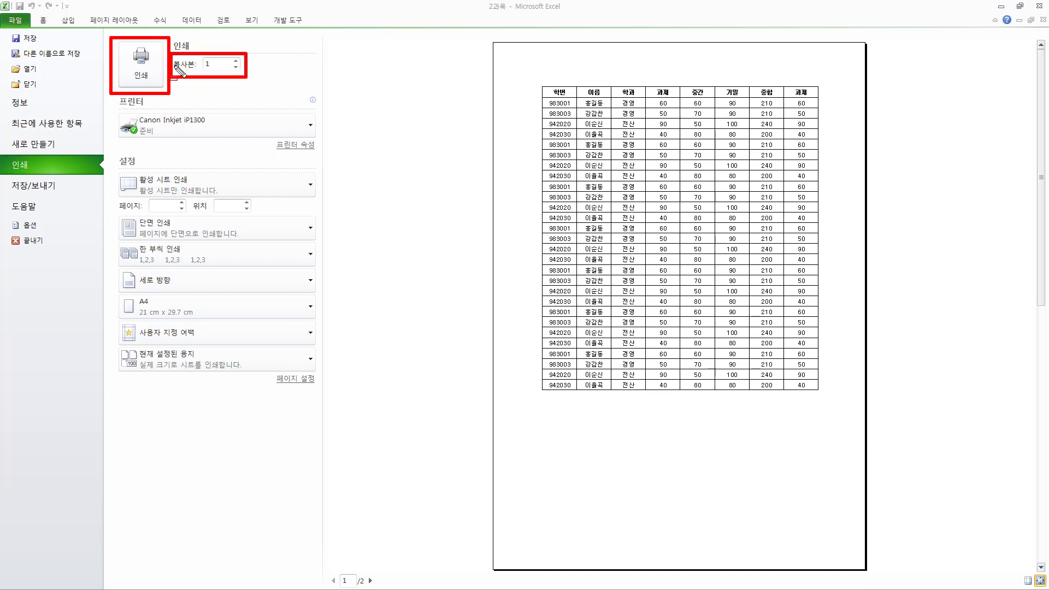
drag(174, 67, 182, 79)
mouse_move(116, 95)
mouse_down()
mouse_move(156, 136)
mouse_move(331, 154)
mouse_move(319, 141)
mouse_up()
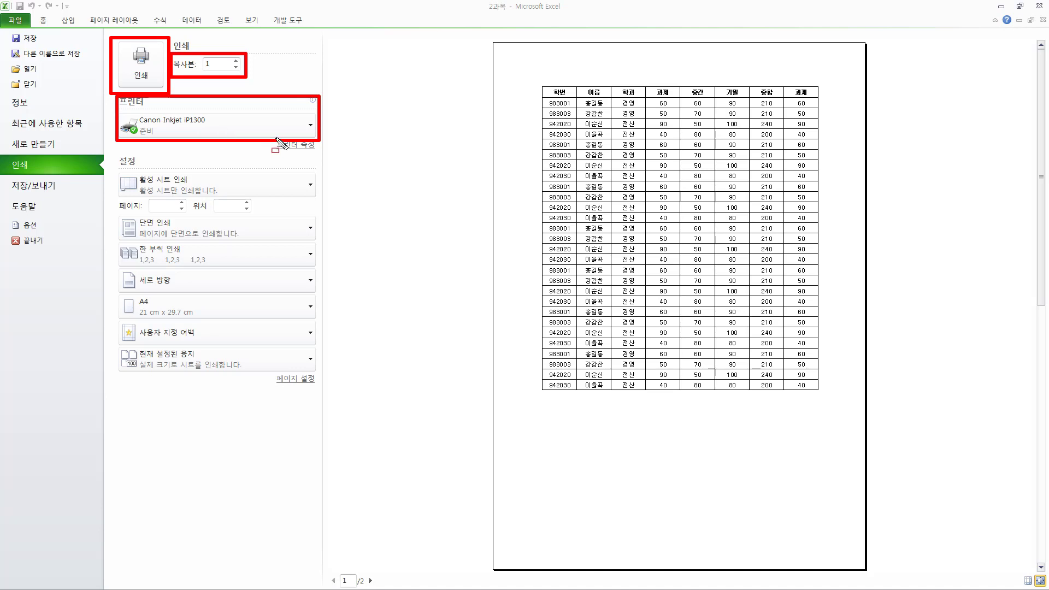
drag(270, 136, 323, 156)
key(Escape)
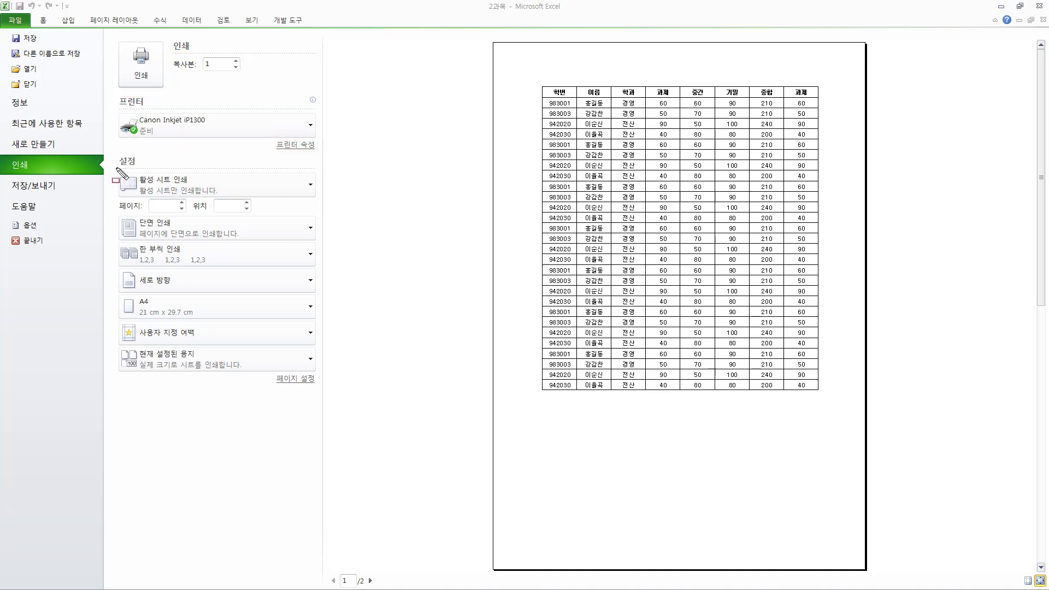
drag(116, 167, 220, 206)
key(Escape)
- Examine the print range choices for active sheets, entire workbook and selection, along with the page range fields
click(218, 186)
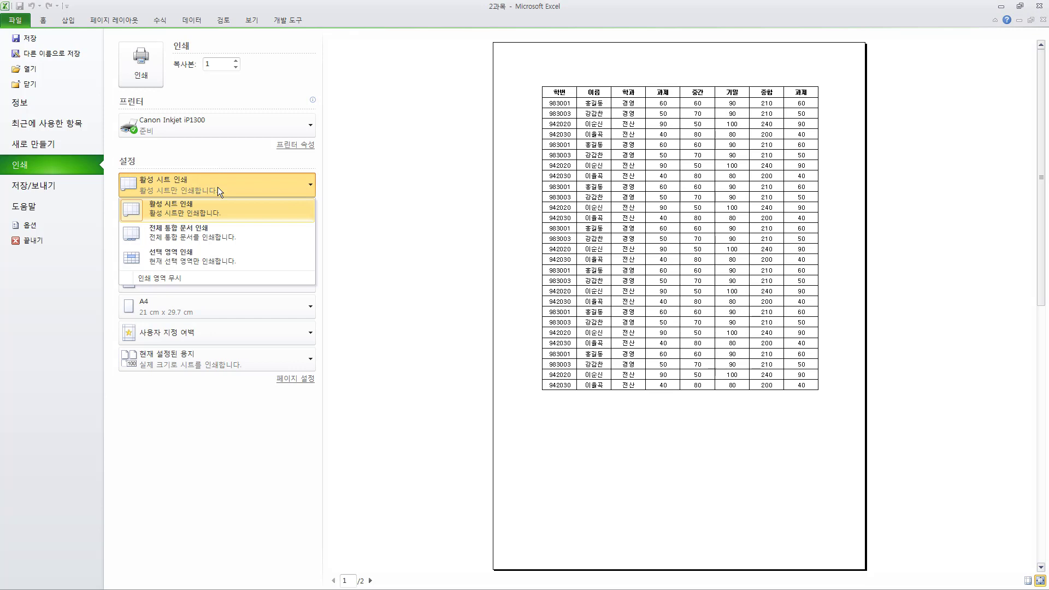
key(ctrl+2)
drag(143, 197, 204, 211)
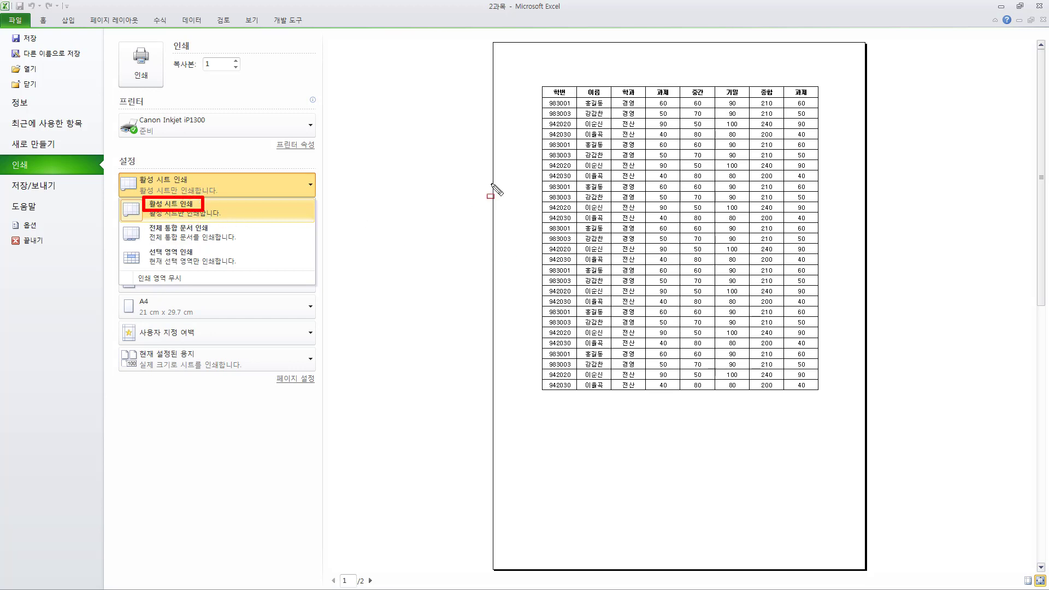
drag(146, 222, 219, 236)
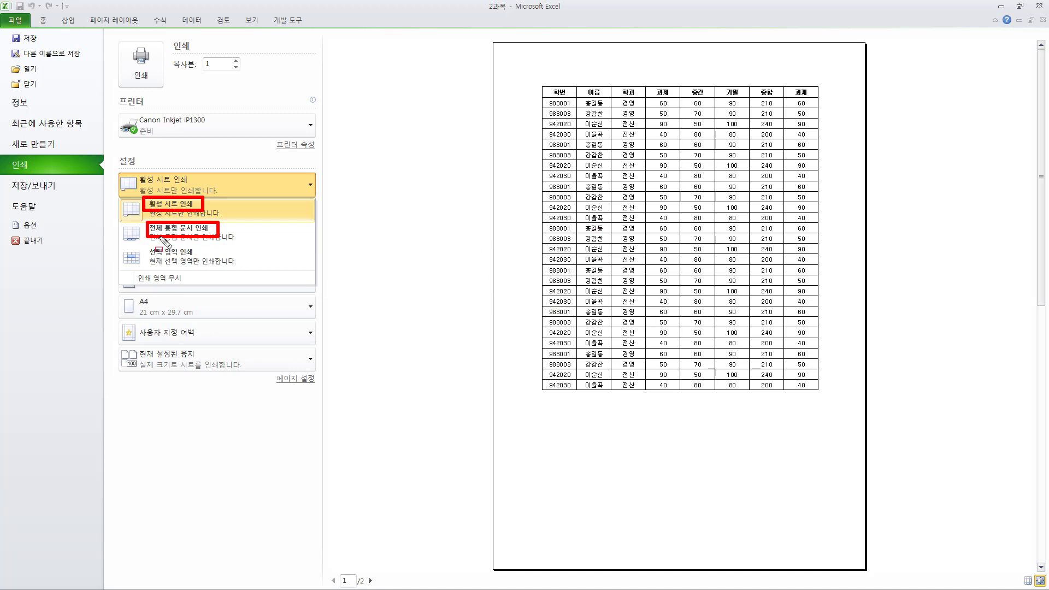
drag(145, 245, 208, 262)
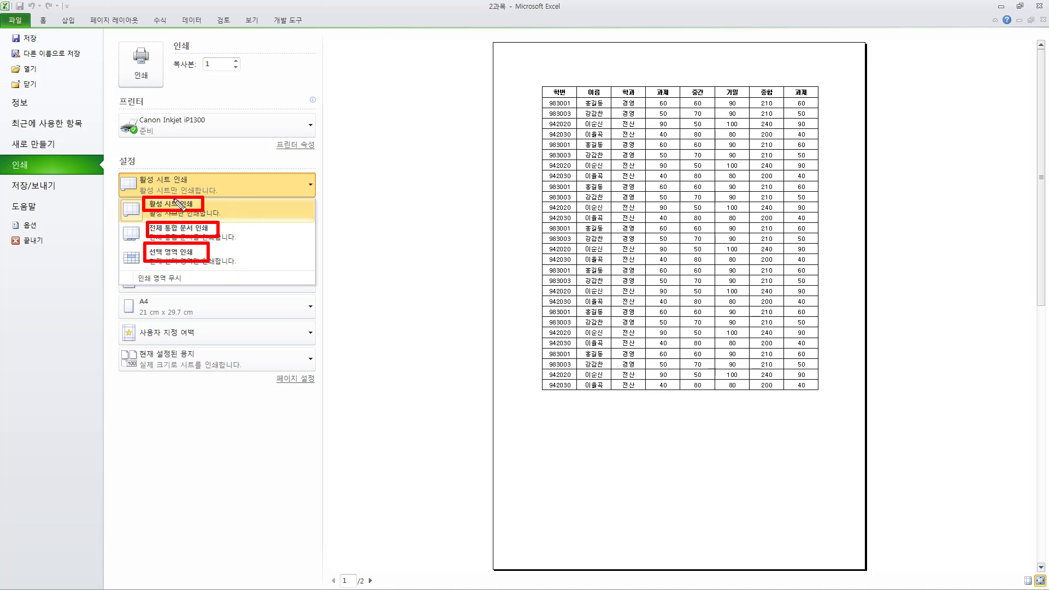
key(Escape)
drag(111, 197, 272, 214)
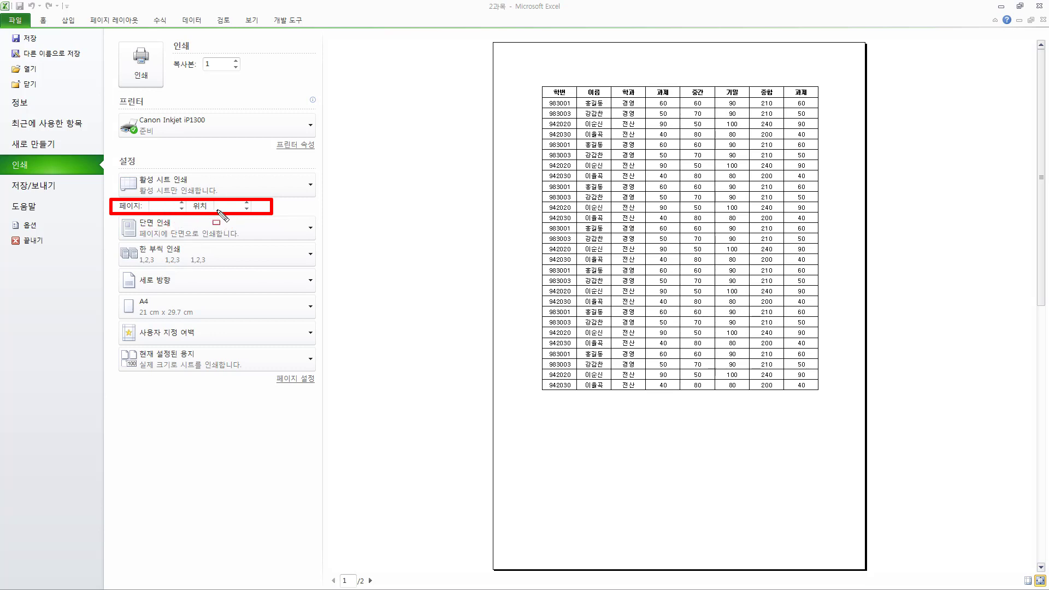
key(Escape)
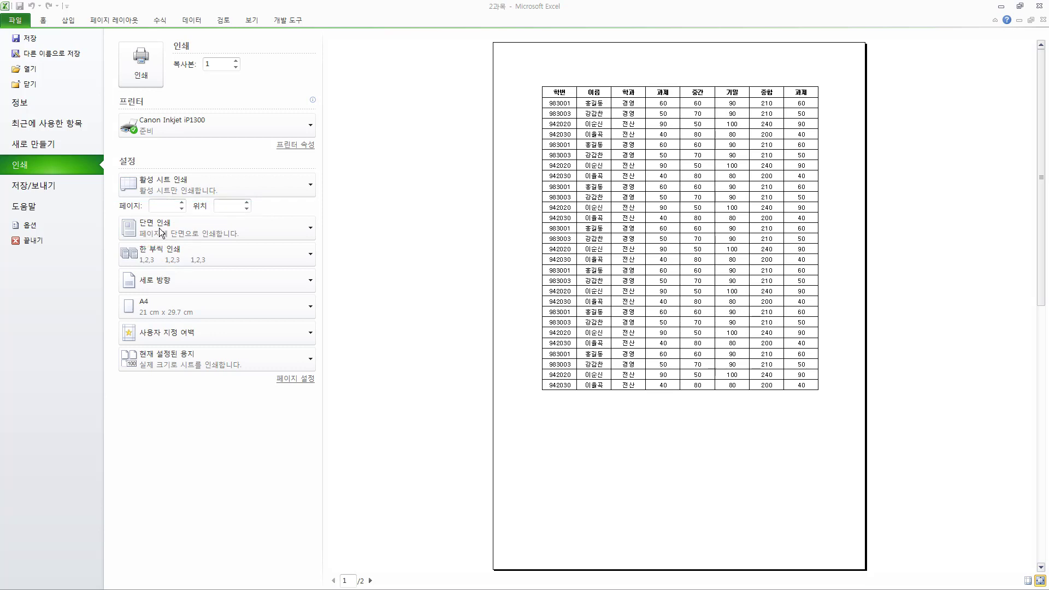
- Examine the one-sided and two-sided printing choices and the collation choices for multiple copies
click(255, 232)
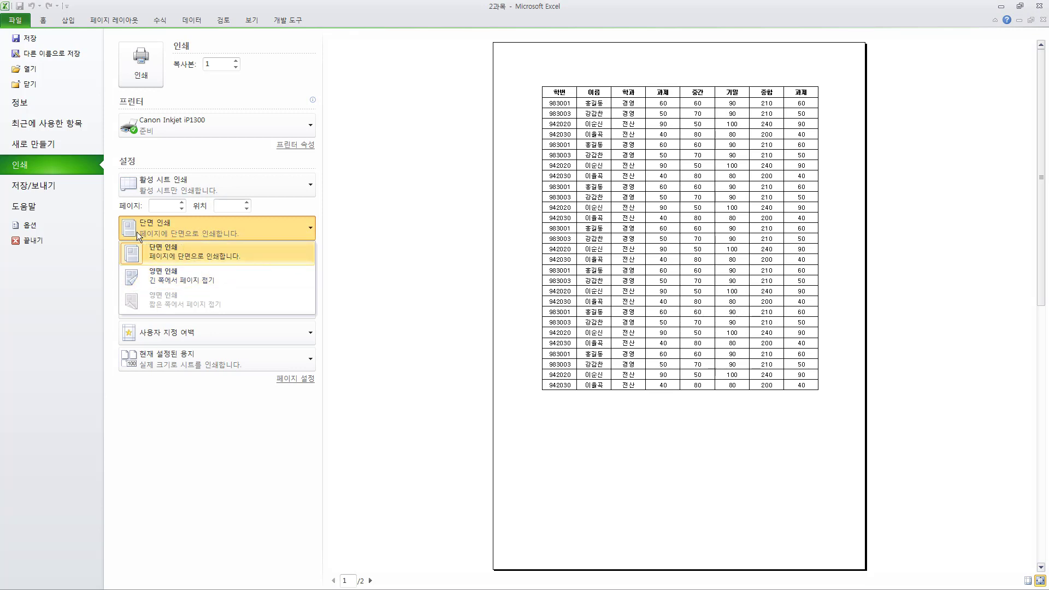
click(157, 253)
click(162, 253)
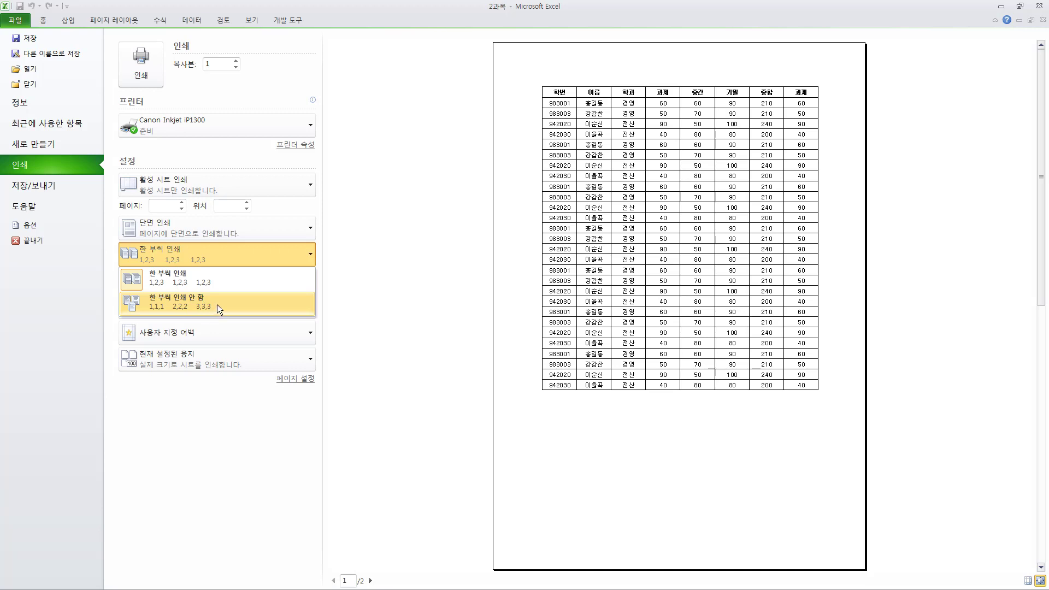
click(205, 251)
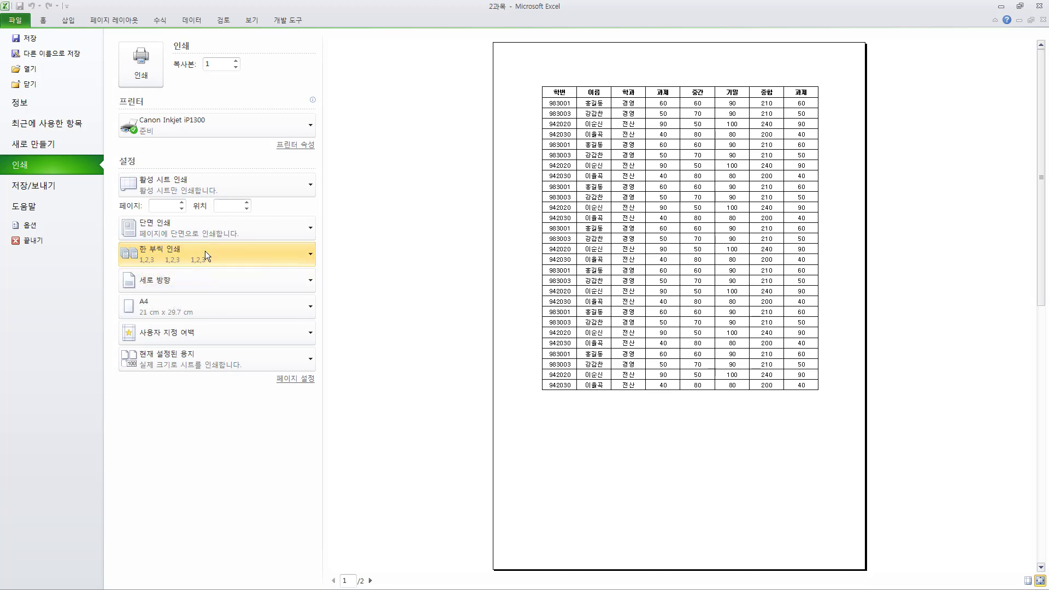
- Examine the available page orientations, paper sizes and margin presets in the print settings
click(165, 283)
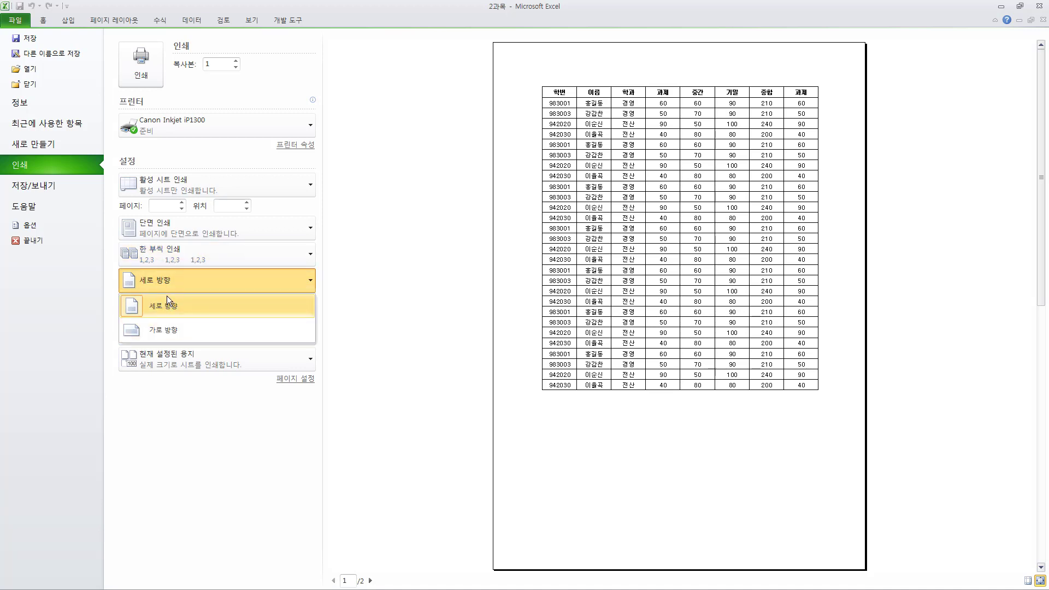
click(311, 284)
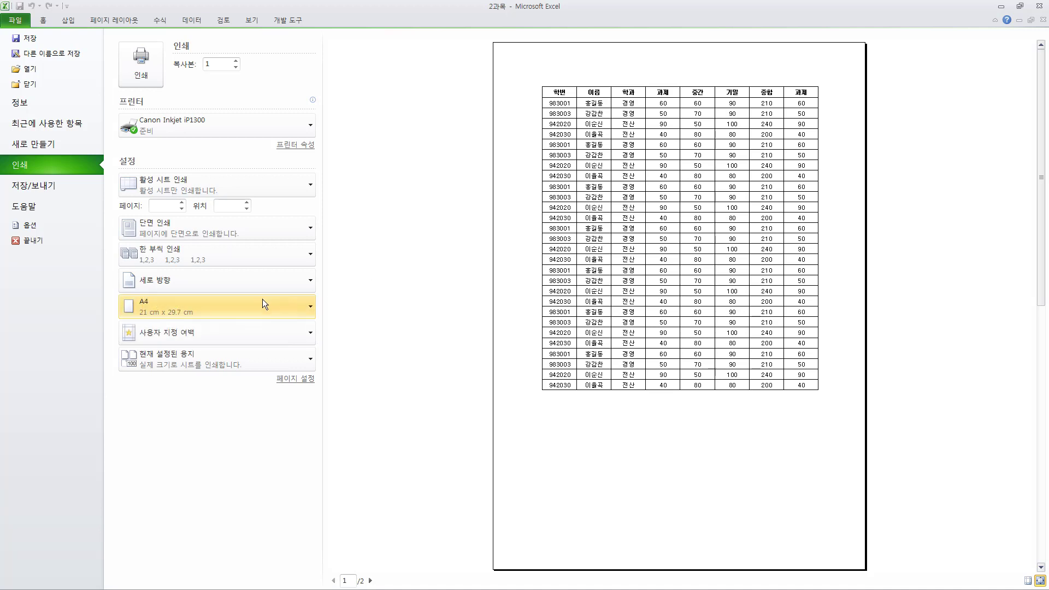
click(163, 304)
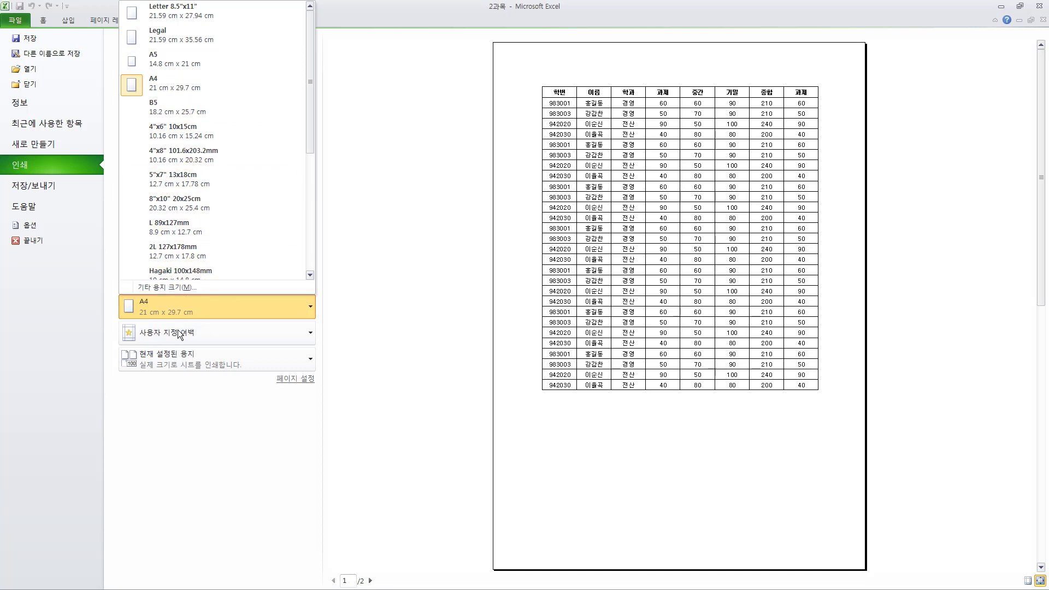
click(152, 336)
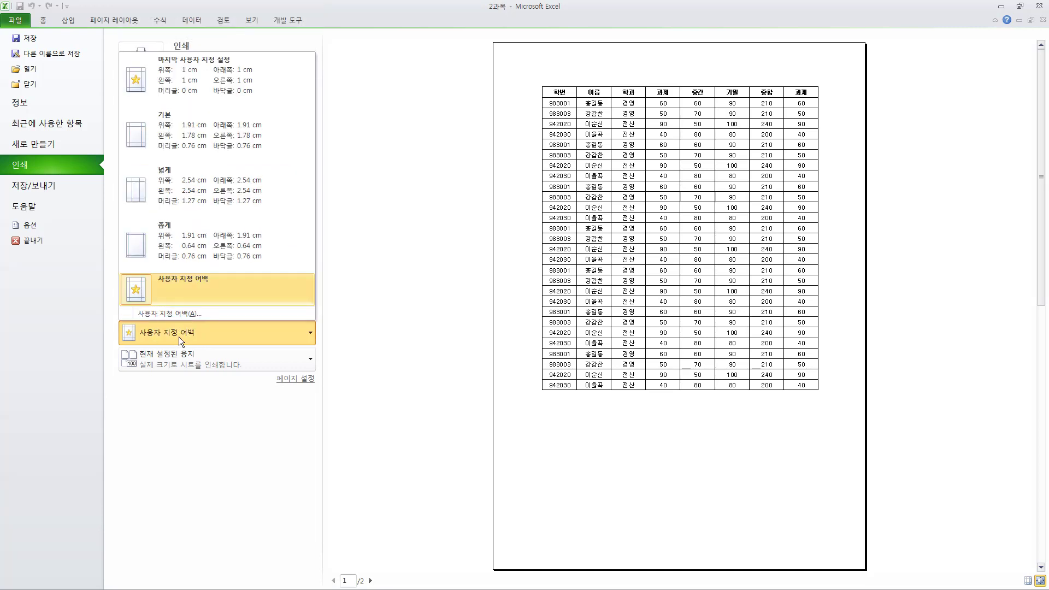
click(183, 337)
click(185, 336)
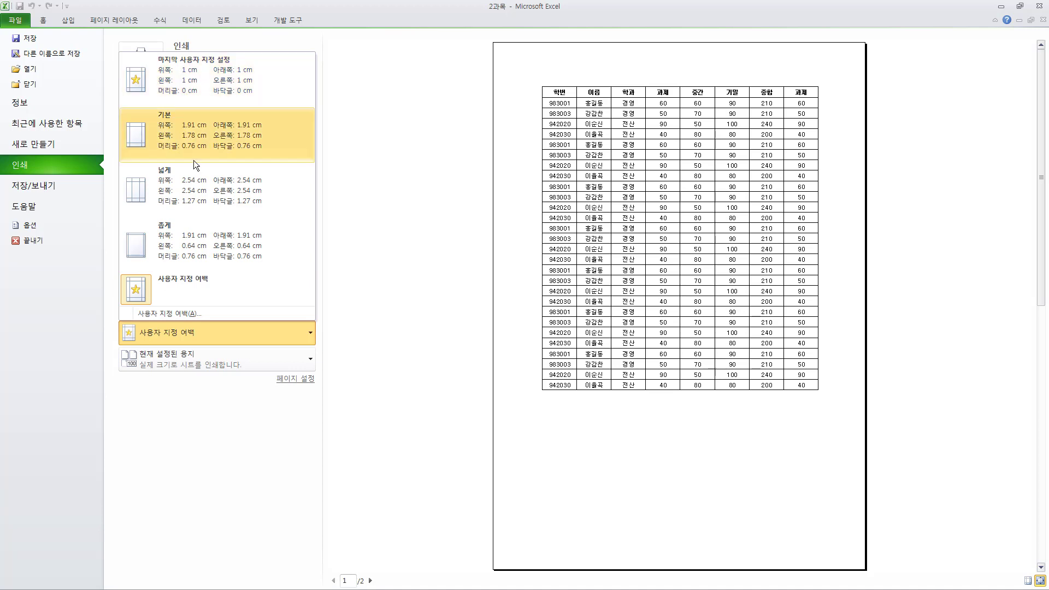
click(195, 336)
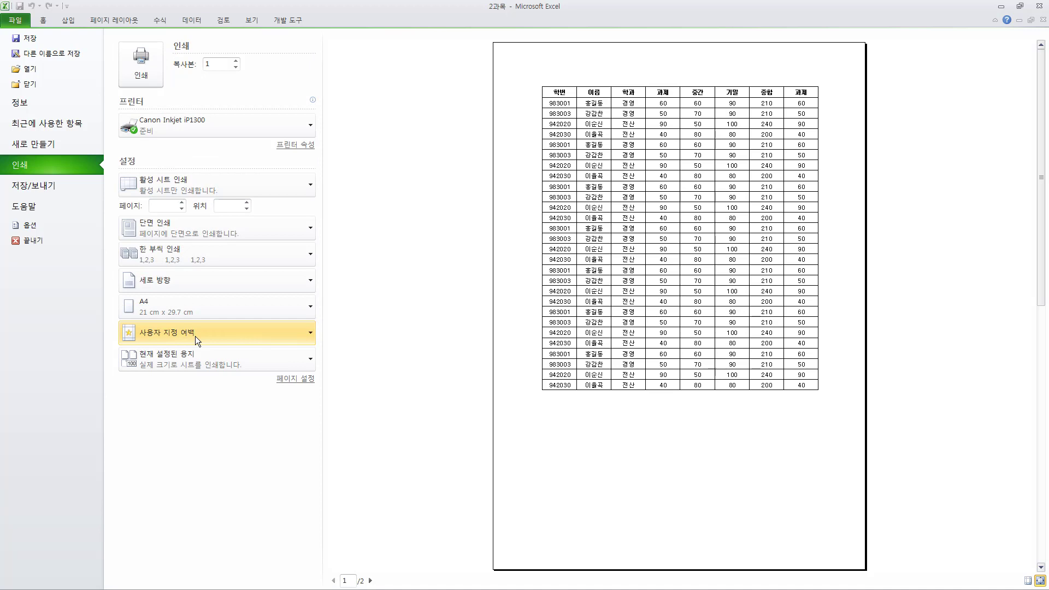
- Review the page, margin, header/footer and sheet options in Page Setup, leaving without applying changes
click(289, 379)
drag(328, 118, 260, 131)
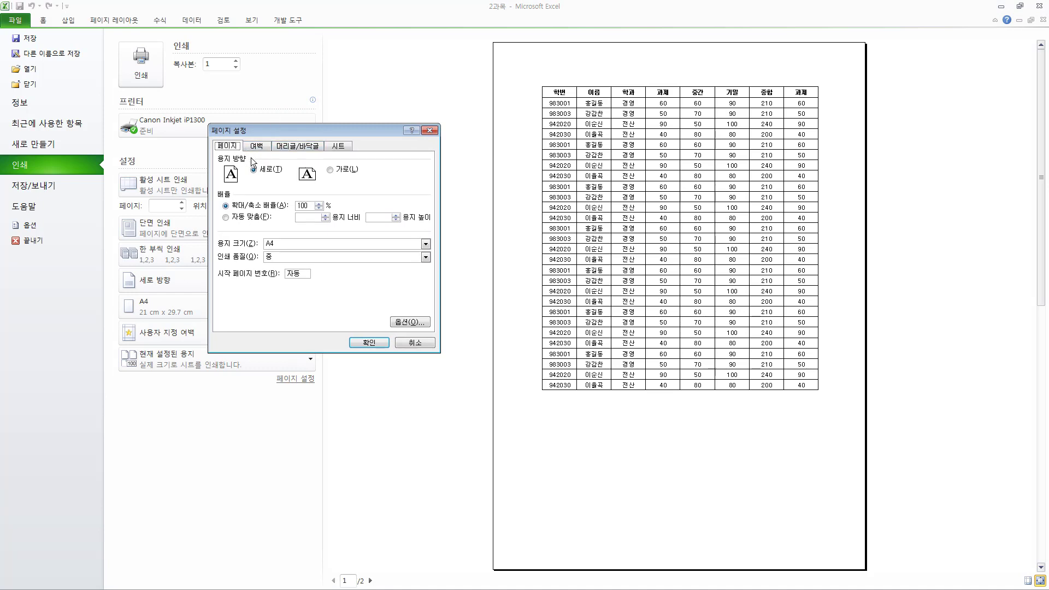
click(271, 148)
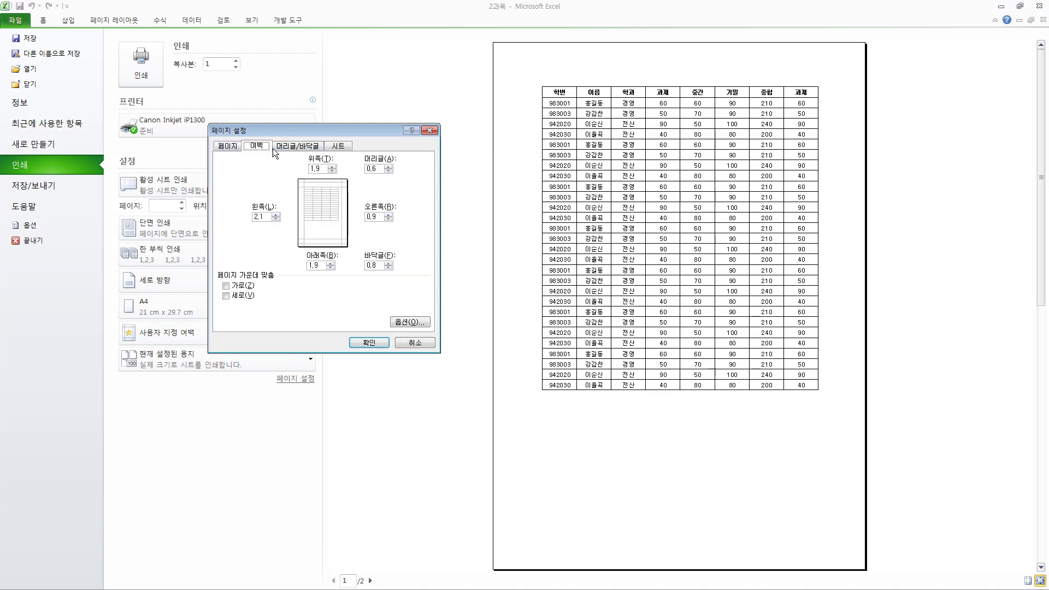
click(299, 147)
click(338, 146)
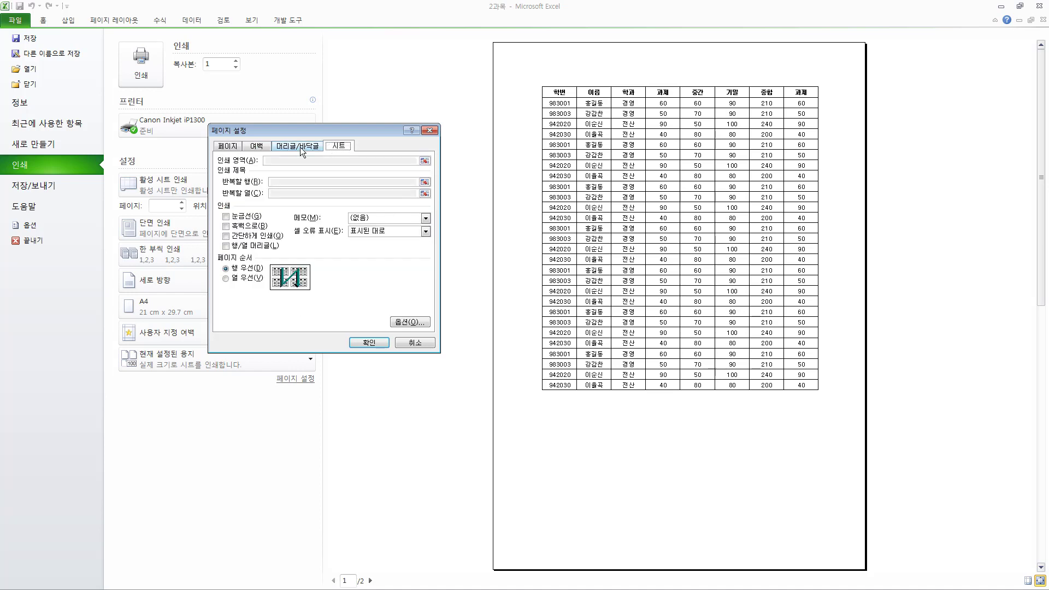
click(300, 146)
click(266, 146)
click(222, 147)
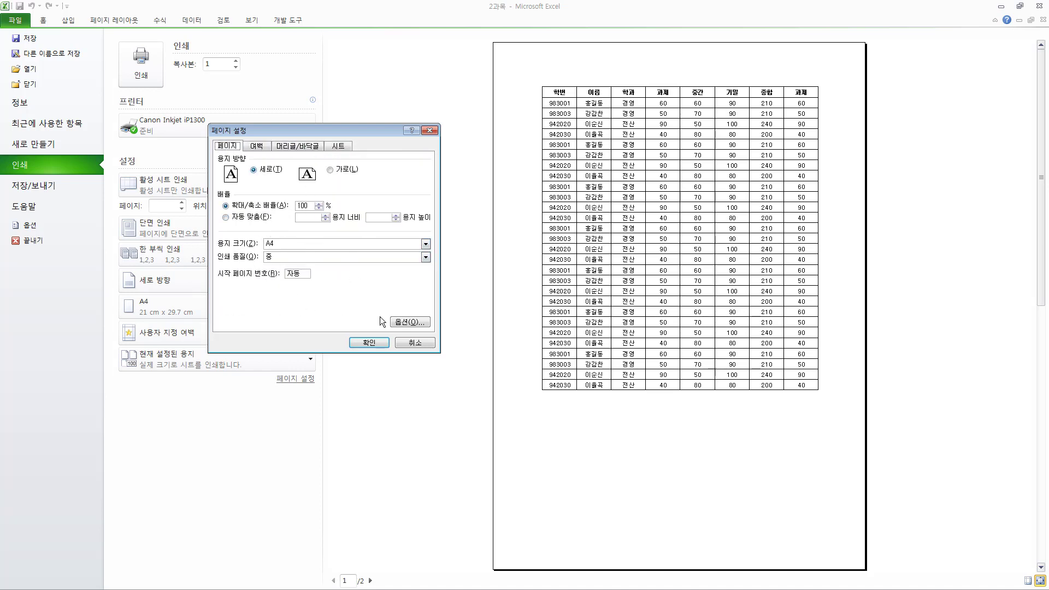
click(422, 340)
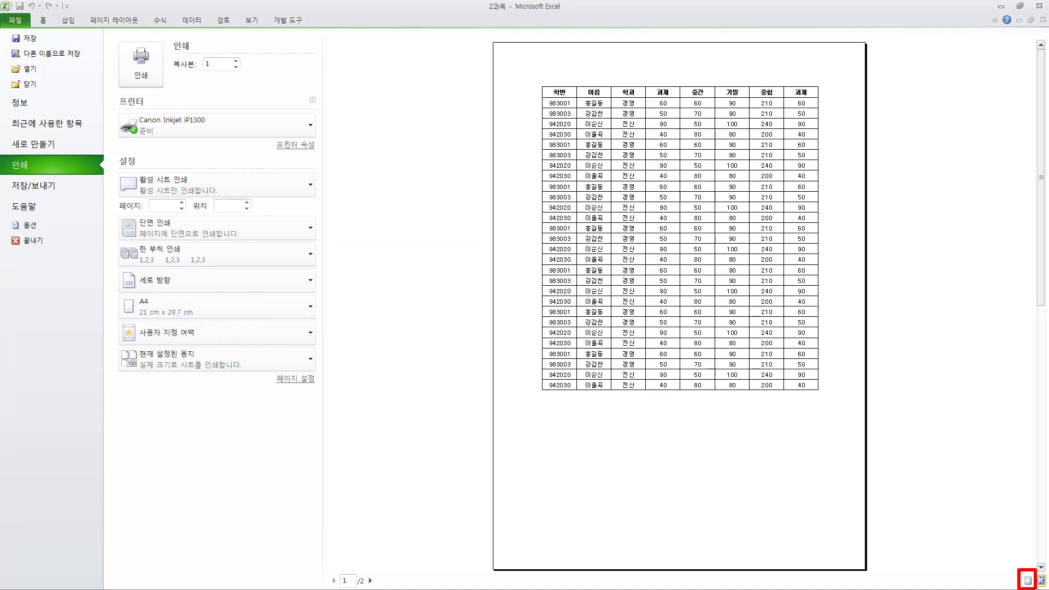
- Show the margin guides and column handles in the print preview
click(1027, 581)
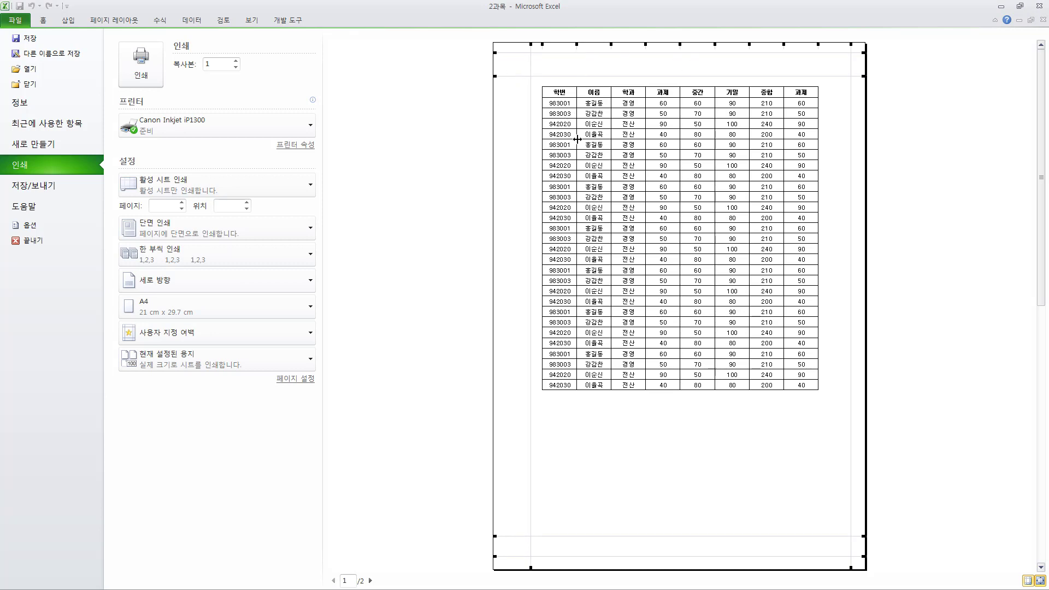
drag(491, 40, 873, 52)
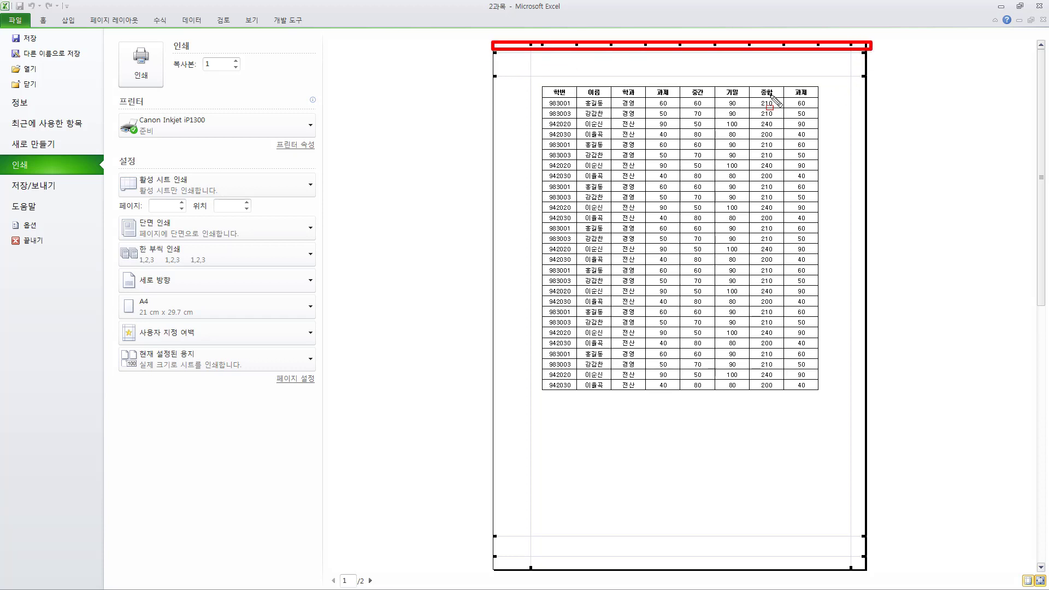
mouse_move(487, 561)
mouse_down()
mouse_move(737, 577)
mouse_move(882, 566)
mouse_up()
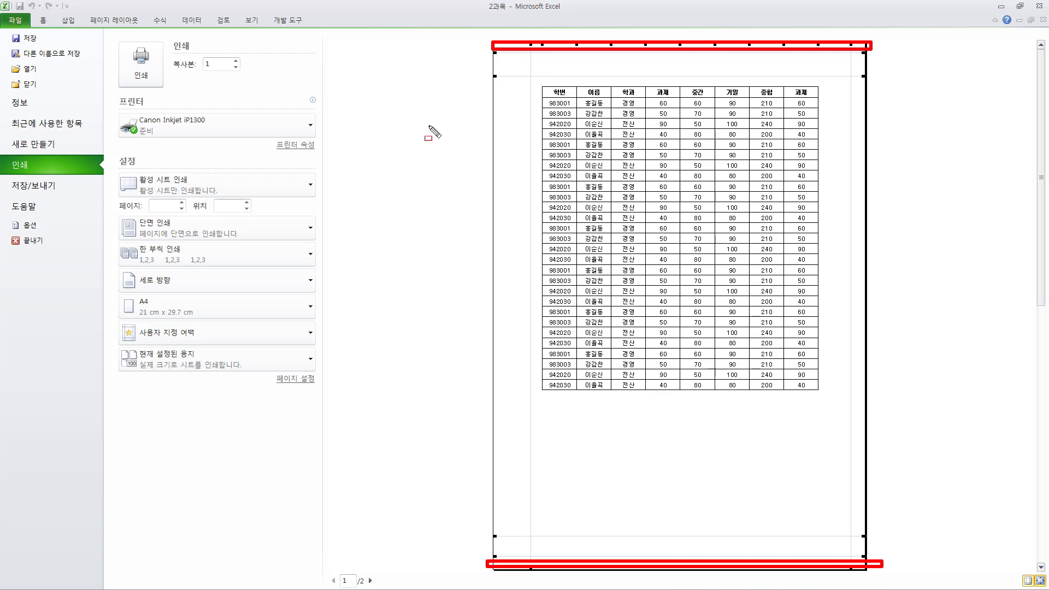
drag(498, 32, 515, 568)
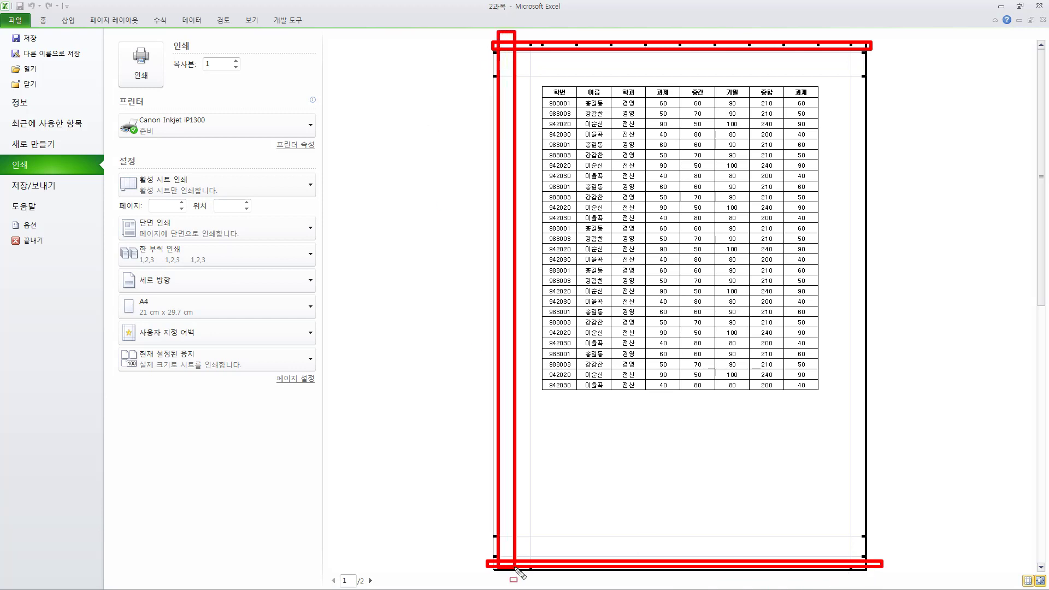
mouse_move(861, 24)
mouse_down()
mouse_move(883, 400)
mouse_move(878, 573)
mouse_move(870, 568)
mouse_up()
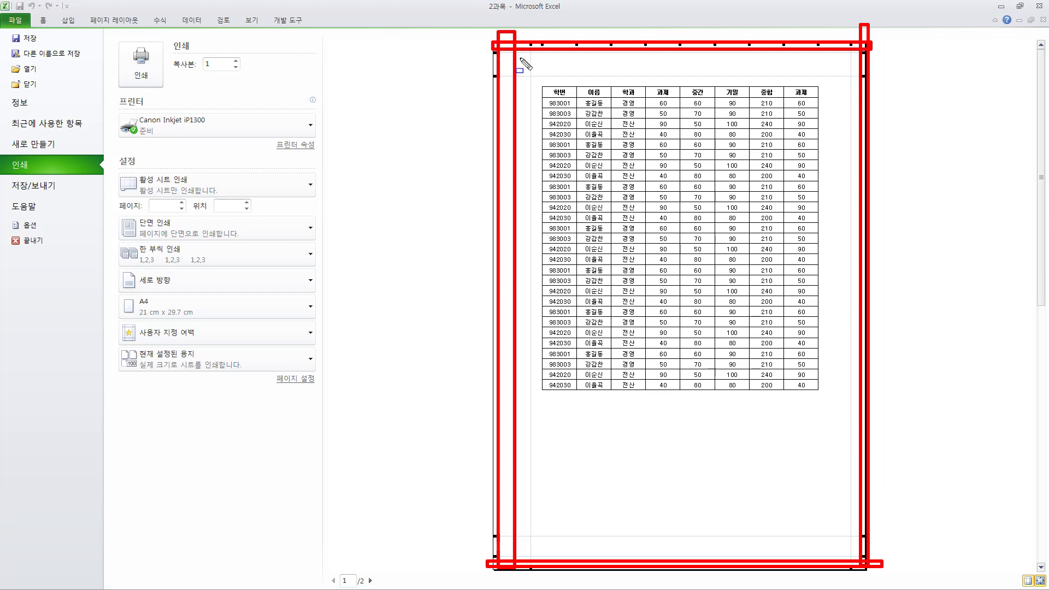
drag(489, 58, 894, 67)
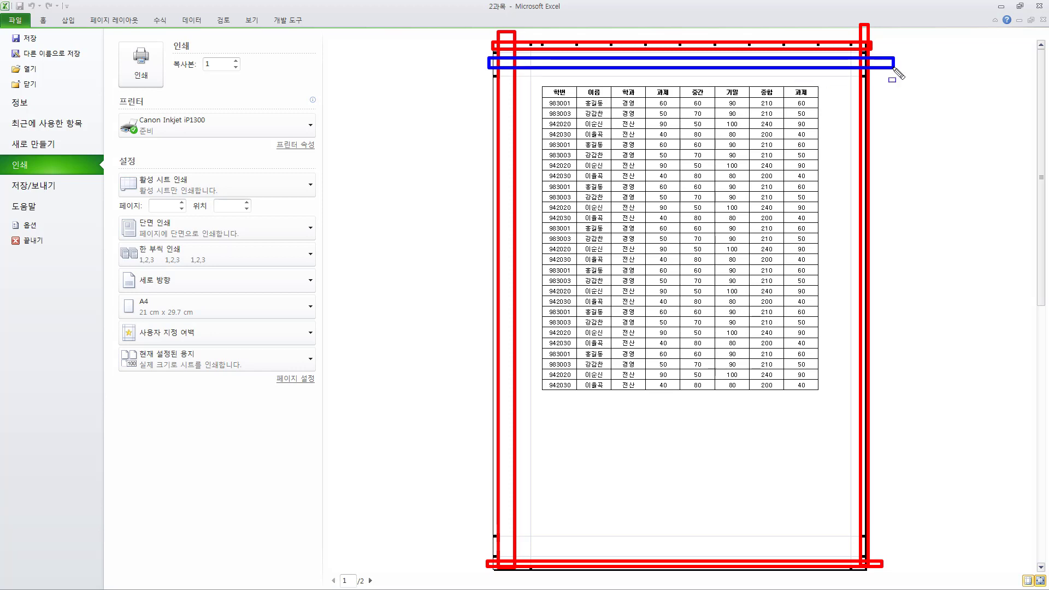
drag(470, 542, 906, 550)
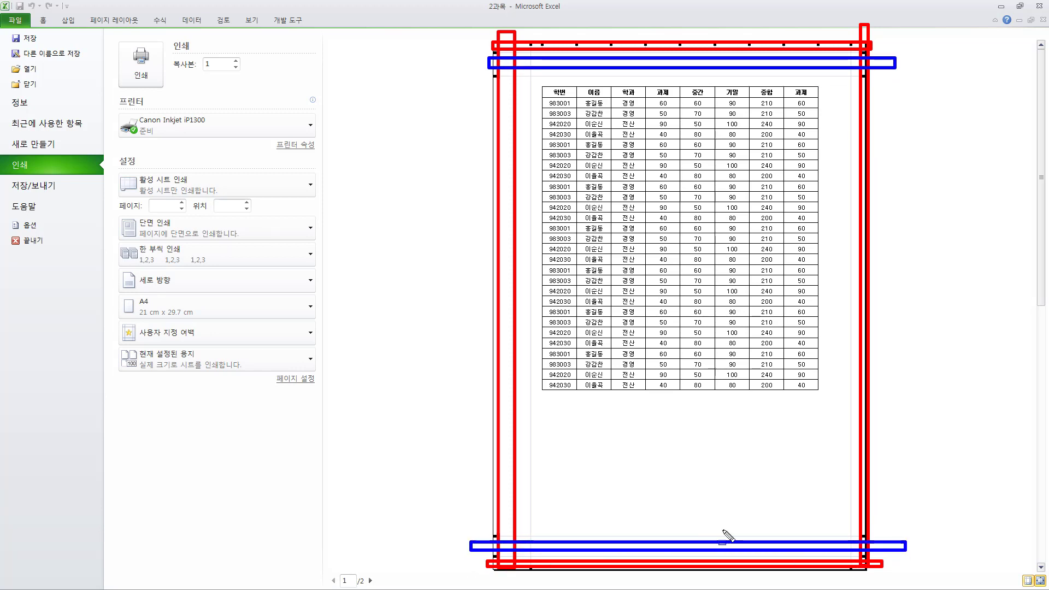
key(Escape)
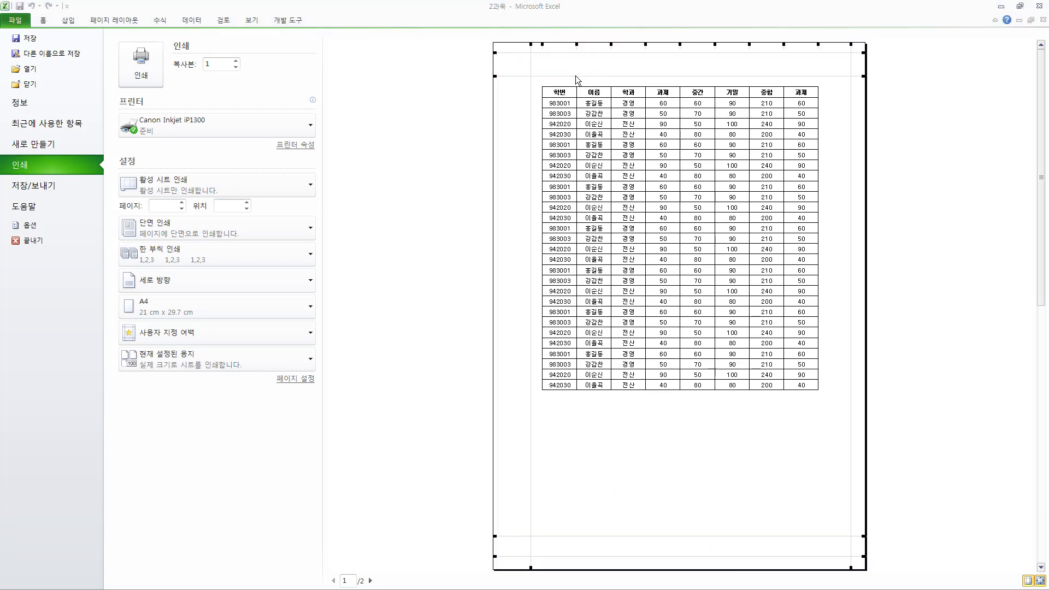
- Enlarge the header, top and right margins, the right one to about 1.55 cm, and adjust the table's column widths directly in the print preview
drag(575, 77, 572, 127)
drag(566, 52, 566, 88)
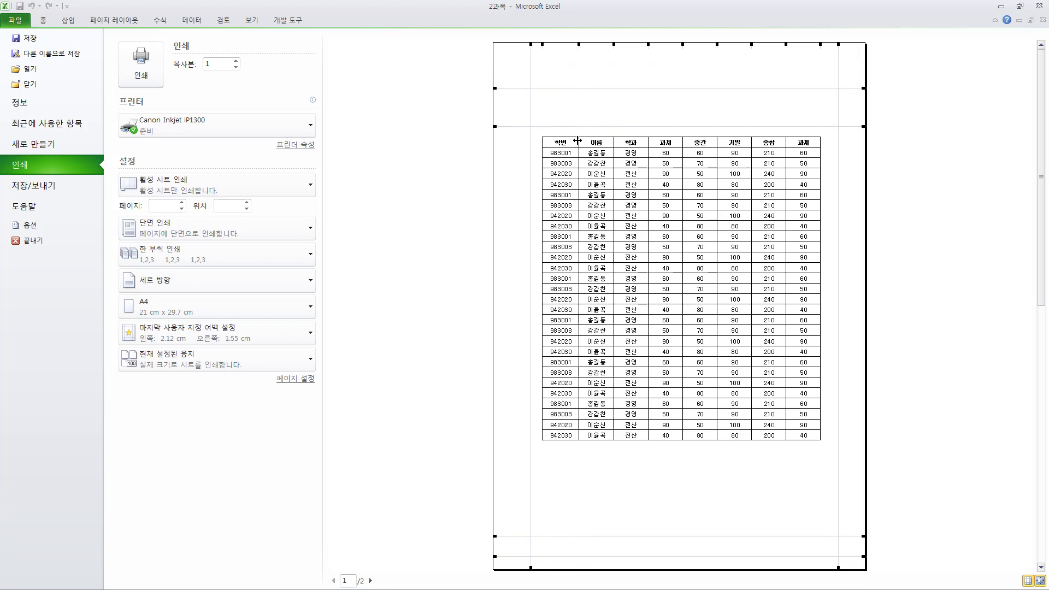
drag(578, 141, 718, 146)
mouse_move(587, 141)
mouse_down()
mouse_move(576, 140)
mouse_move(597, 142)
mouse_up()
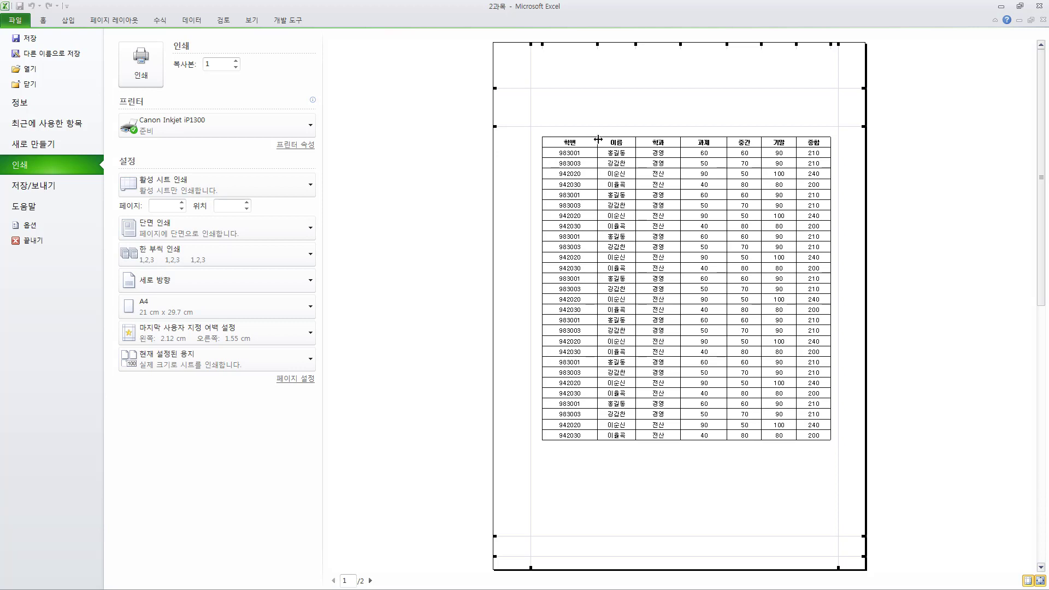
drag(597, 142, 560, 150)
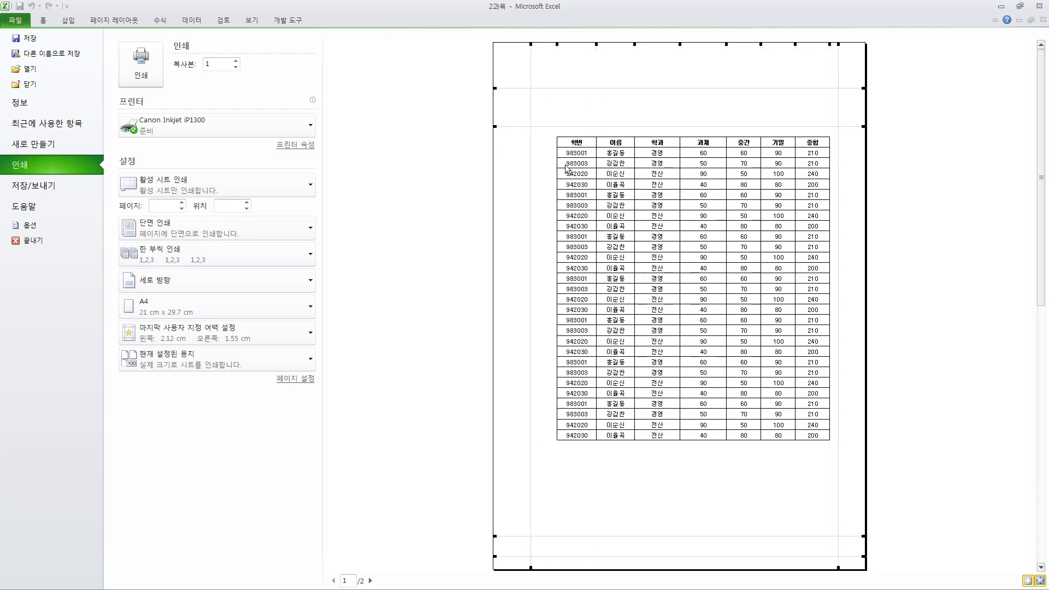
- Compare the enlarged and whole-page views of the print preview, ending on the whole page
click(1042, 584)
click(1039, 580)
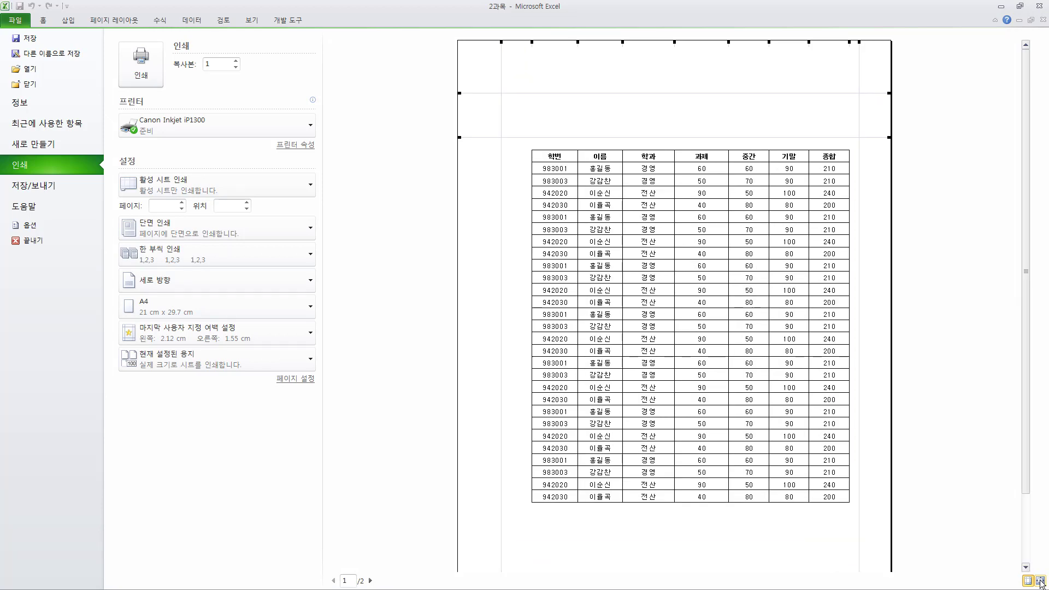
click(1039, 581)
click(1040, 581)
click(1040, 582)
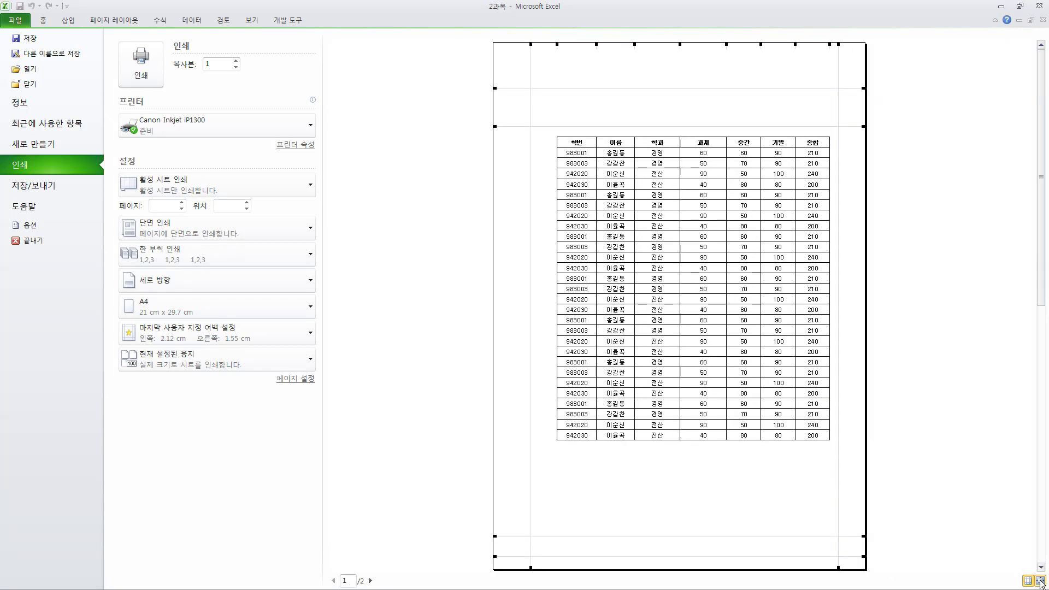